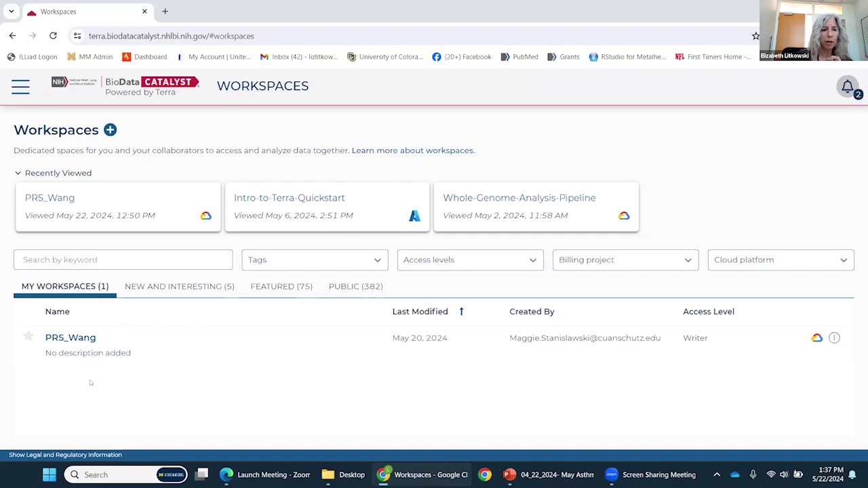
# - Open the extract_SNPs data table in the PRS_Wang workspace
pyautogui.click(81, 338)
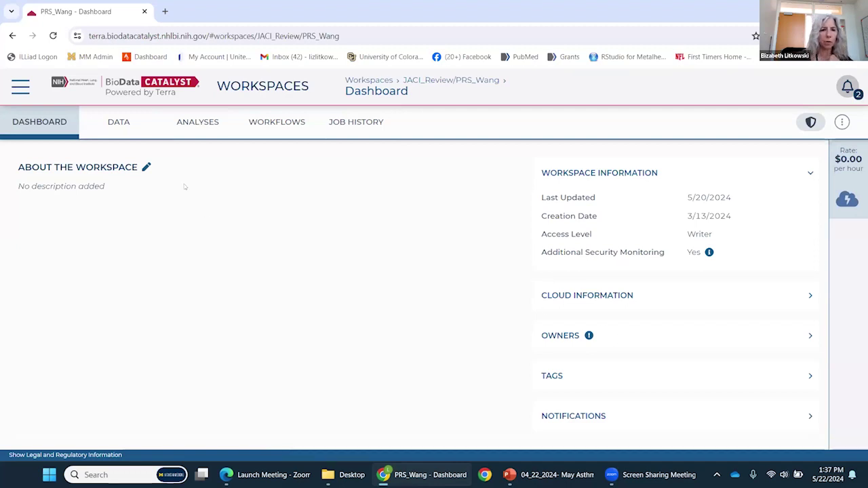
pyautogui.click(119, 121)
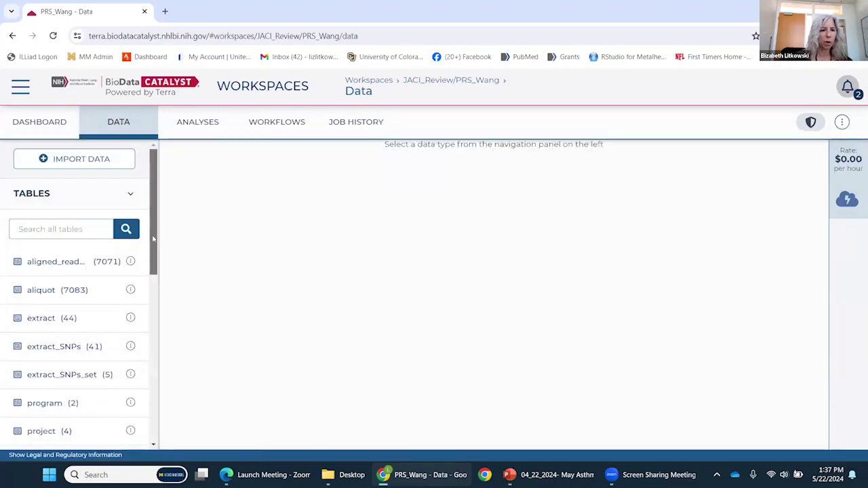
pyautogui.scroll(-2, 112, 270)
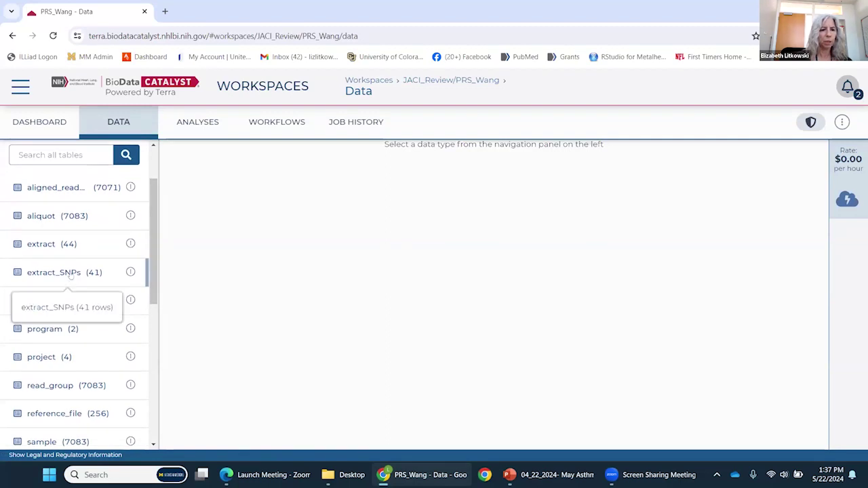
pyautogui.click(70, 275)
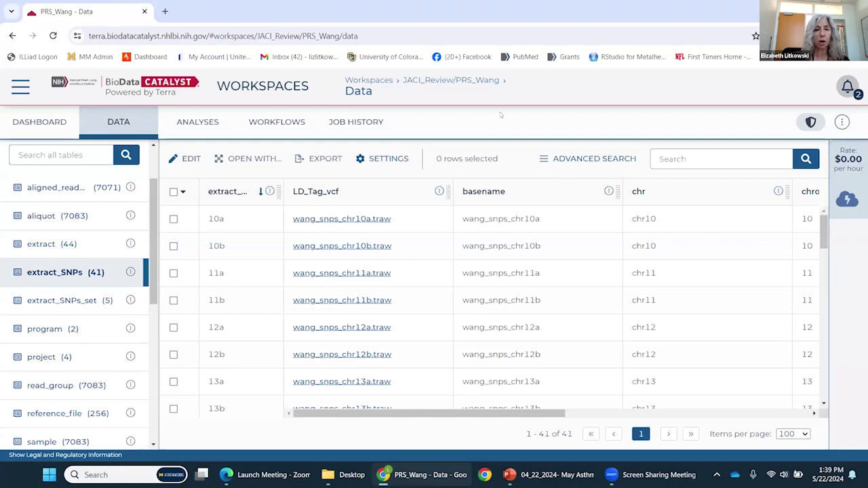
# - Review the extract_SNPs table's columns from LD_Tag_vcf across to extract_file and wgs_vcf
pyautogui.moveTo(330, 222)
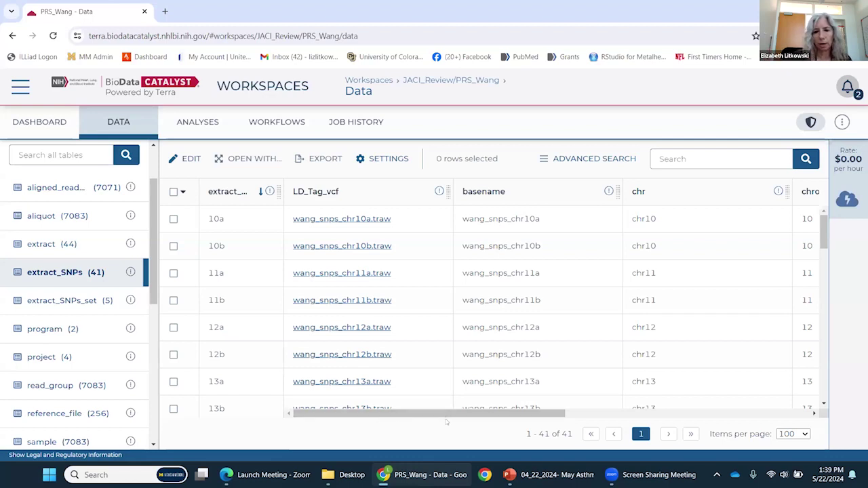
pyautogui.moveTo(445, 415); pyautogui.dragTo(659, 435)
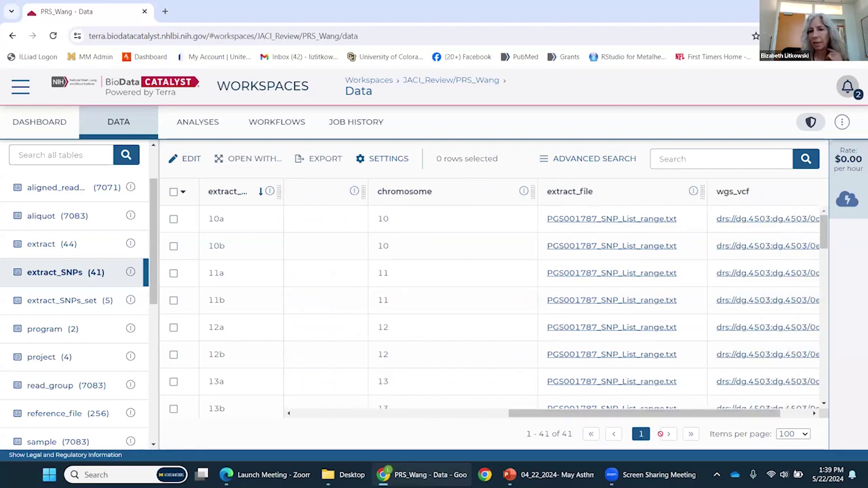
pyautogui.hscroll(2, 665, 428)
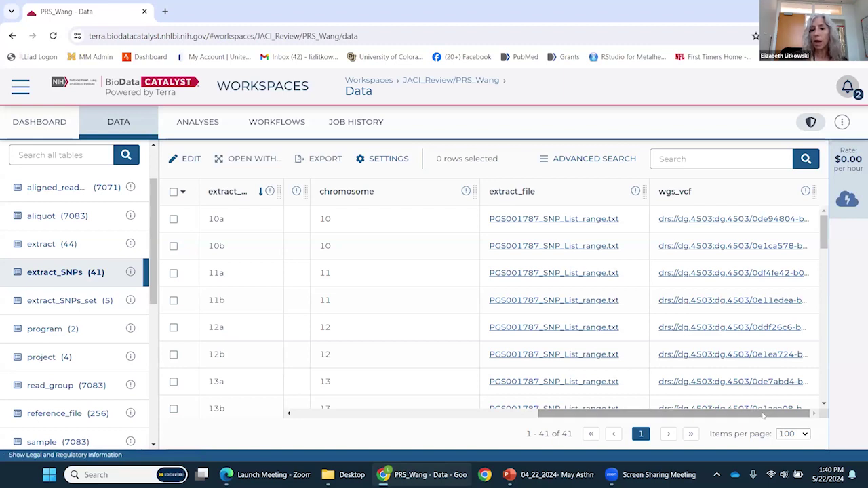
pyautogui.moveTo(768, 416); pyautogui.dragTo(498, 415)
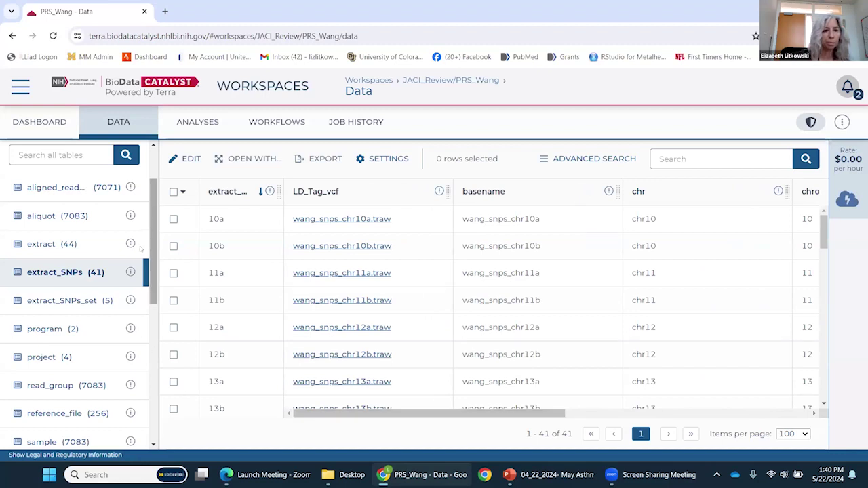
# - Look through the workspace's workflows and open Extract_SNPs_ATrans_mem
pyautogui.click(185, 120)
pyautogui.click(265, 115)
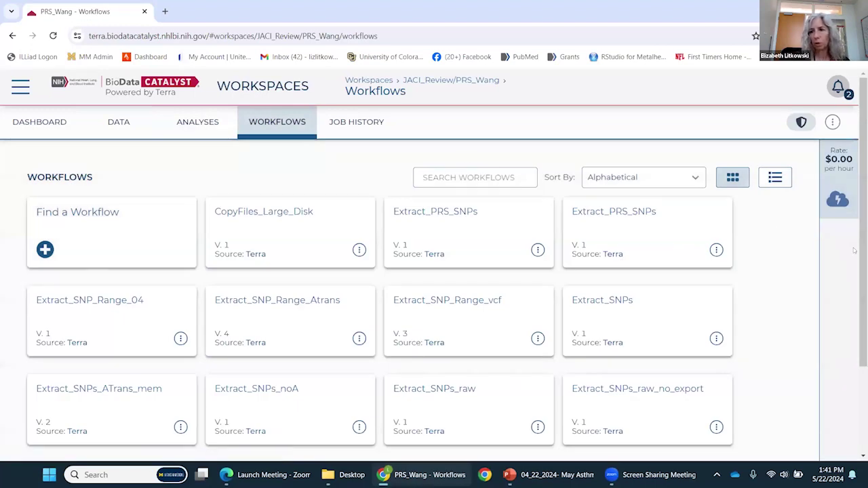
pyautogui.scroll(-2, 783, 235)
pyautogui.scroll(-2, 434, 271)
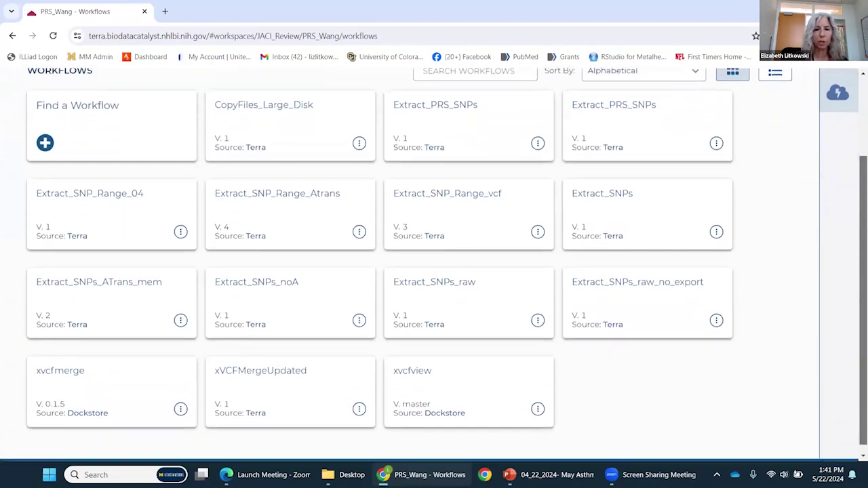
pyautogui.scroll(3, 434, 271)
pyautogui.scroll(-2, 433, 271)
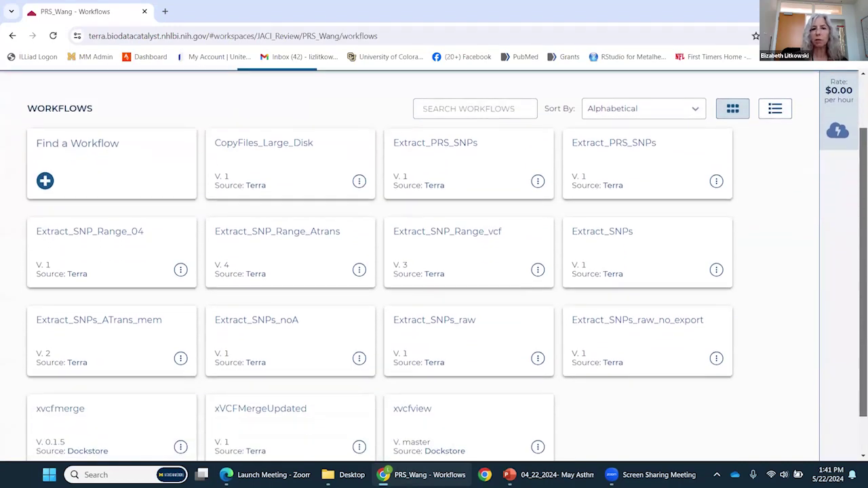
pyautogui.scroll(-1, 434, 271)
pyautogui.scroll(1, 434, 271)
pyautogui.scroll(1, 434, 271)
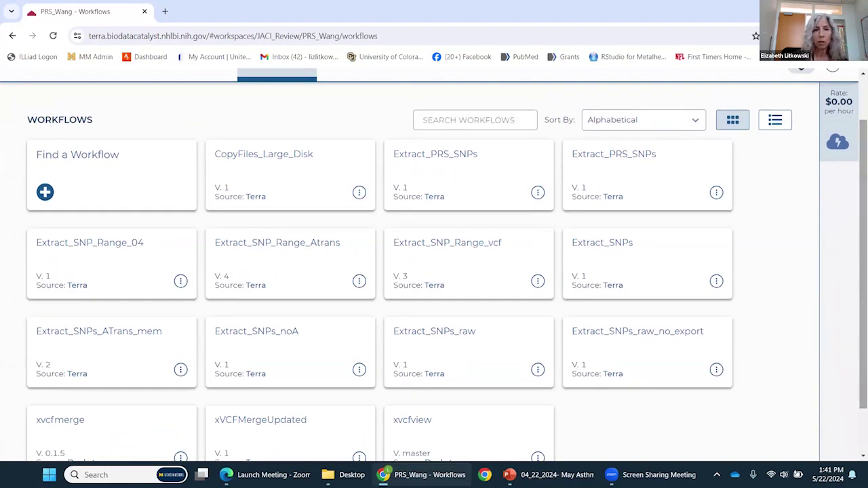
pyautogui.click(112, 337)
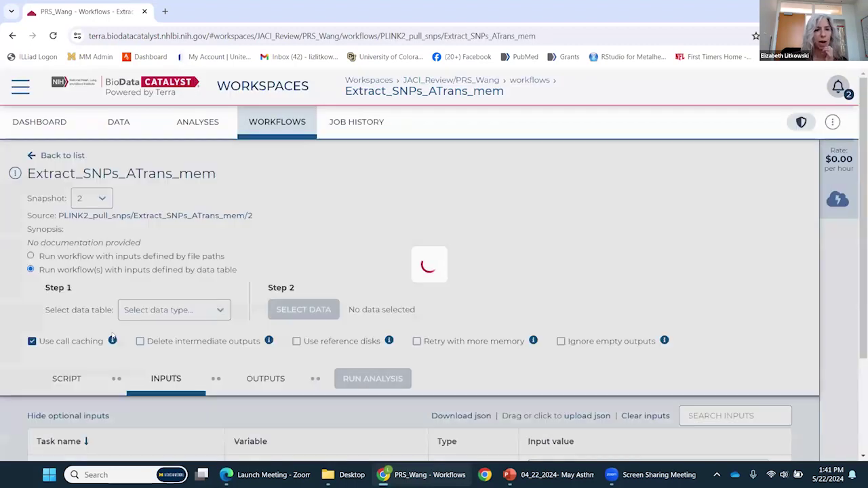
# - Review the workflow's input variables and read its script from the input declarations through the plink2 command to the runtime block
pyautogui.scroll(-2, 366, 215)
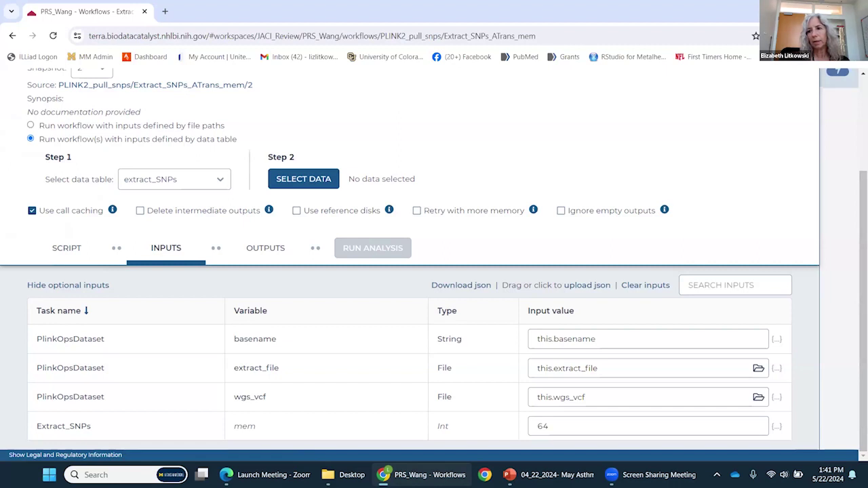
pyautogui.scroll(3, 434, 271)
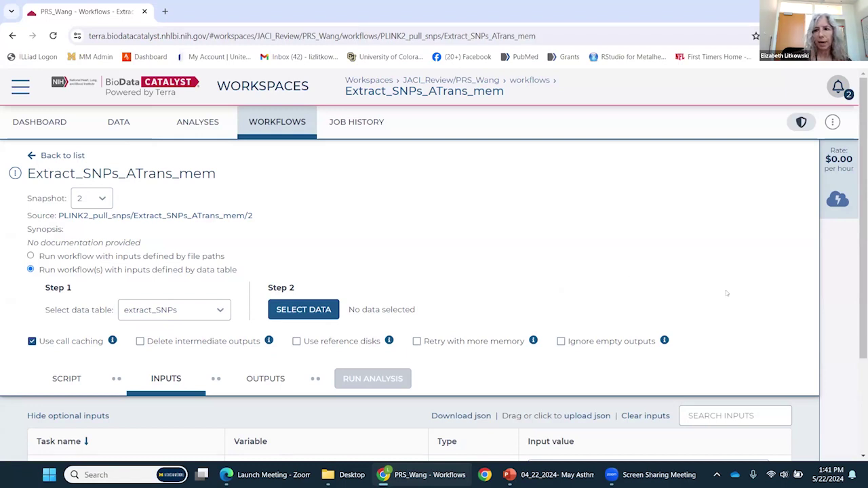
pyautogui.scroll(-1, 862, 224)
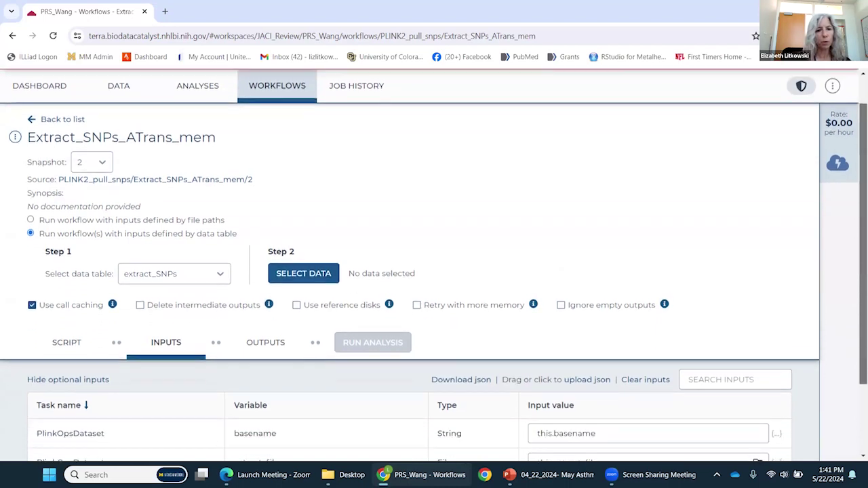
pyautogui.scroll(-2, 2, 324)
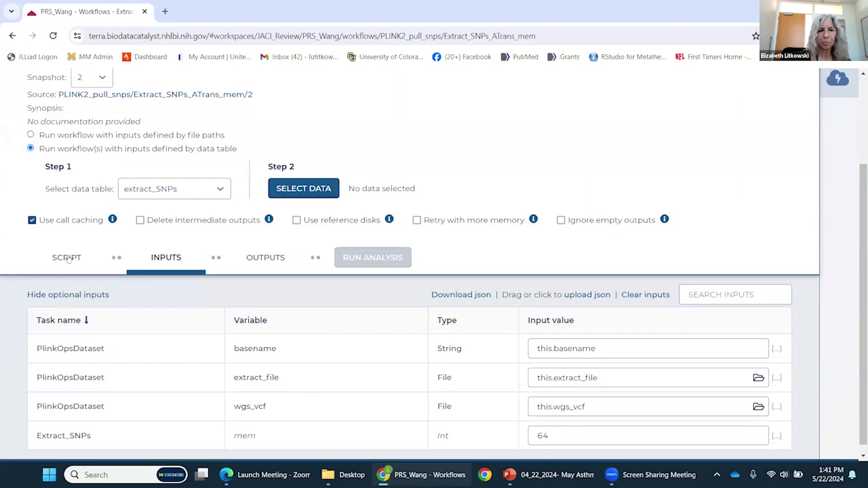
pyautogui.click(67, 258)
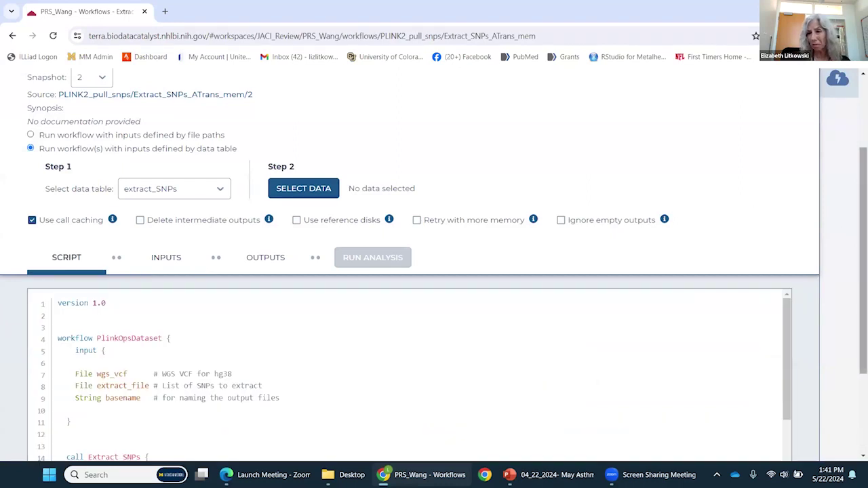
pyautogui.scroll(-2, 434, 271)
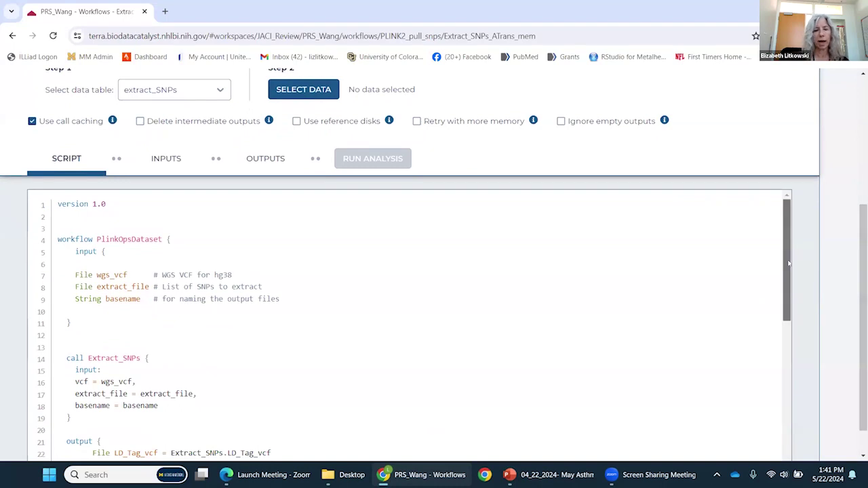
pyautogui.moveTo(788, 263); pyautogui.dragTo(786, 239)
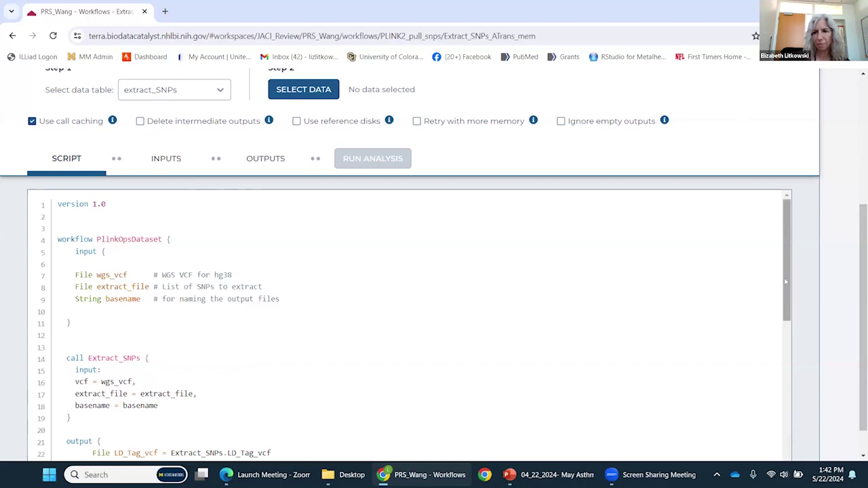
pyautogui.moveTo(788, 284)
pyautogui.mouseDown()
pyautogui.moveTo(791, 310)
pyautogui.moveTo(791, 286)
pyautogui.mouseUp()
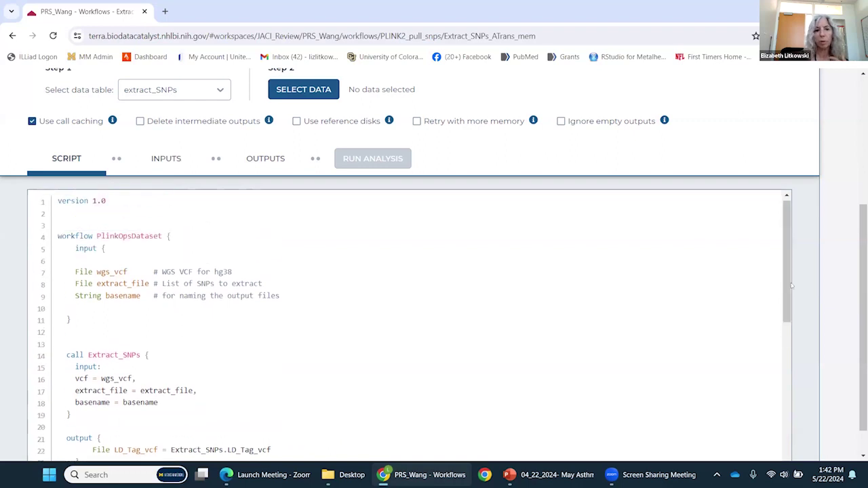
pyautogui.moveTo(791, 286); pyautogui.dragTo(786, 263)
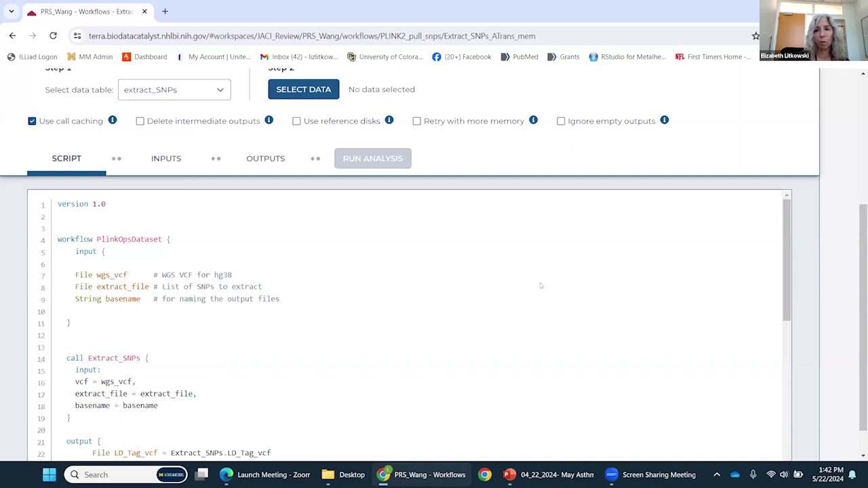
pyautogui.moveTo(786, 262); pyautogui.dragTo(797, 387)
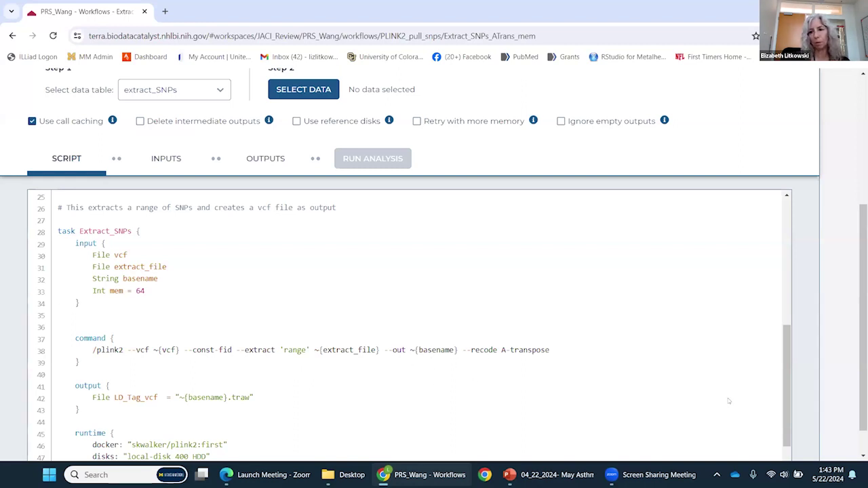
pyautogui.moveTo(784, 416); pyautogui.dragTo(786, 448)
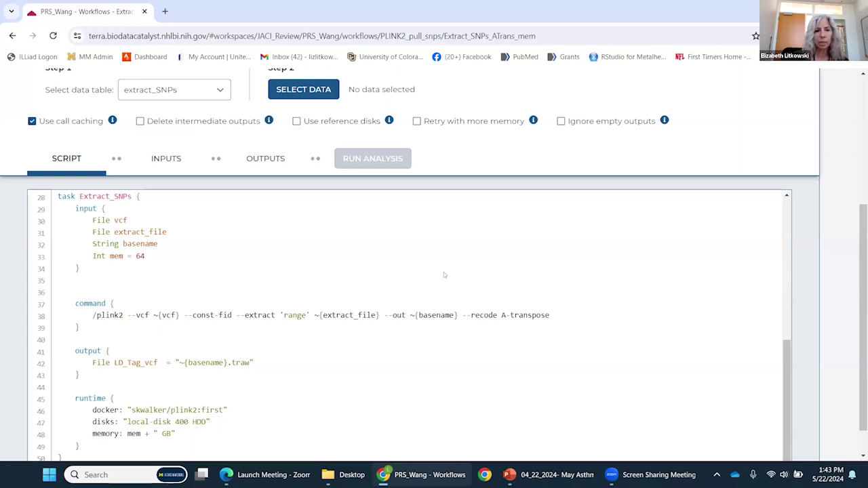
# - Choose only row 22 (wang_snps_chr22) of the extract_SNPs table as the data the workflow processes
pyautogui.click(166, 160)
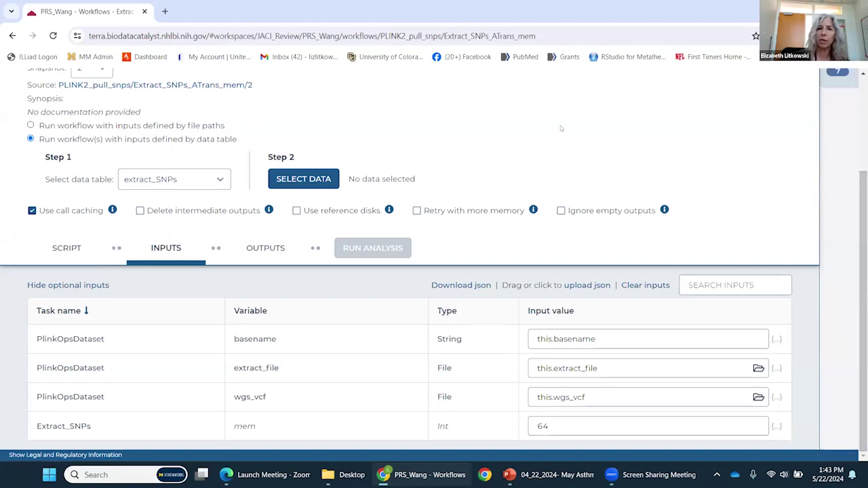
pyautogui.moveTo(863, 305)
pyautogui.mouseDown()
pyautogui.moveTo(863, 270)
pyautogui.moveTo(863, 305)
pyautogui.mouseUp()
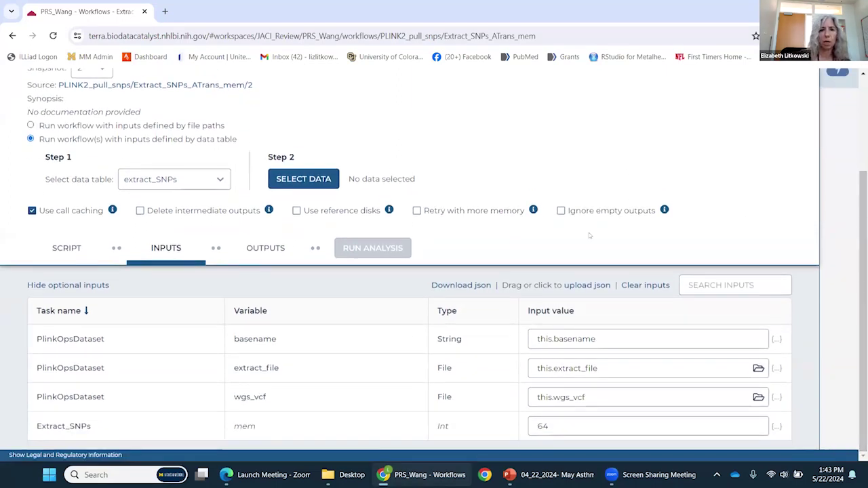
pyautogui.click(302, 185)
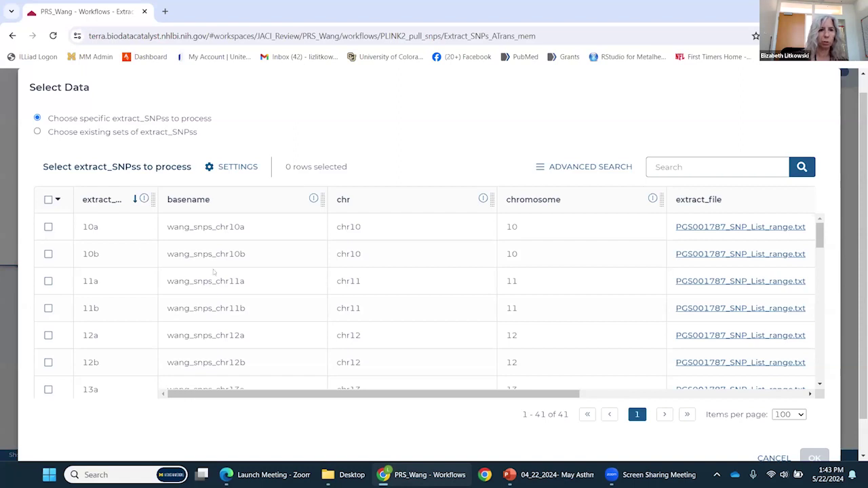
pyautogui.scroll(-1, 433, 265)
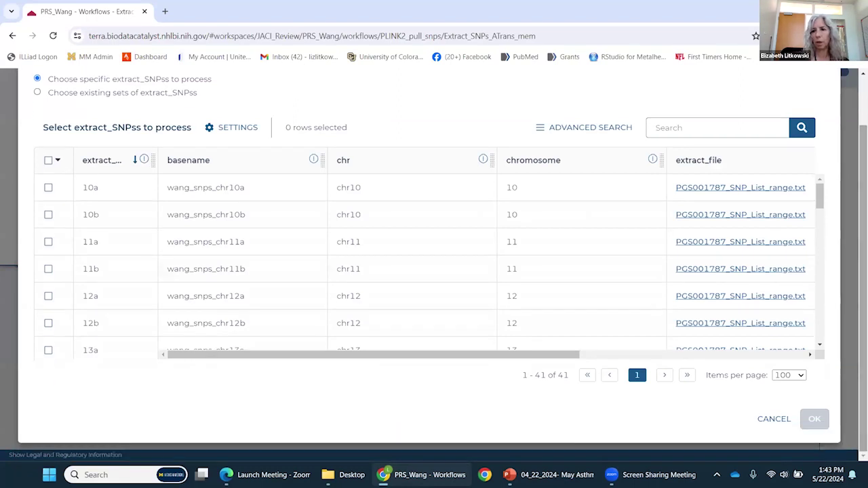
pyautogui.moveTo(819, 196); pyautogui.dragTo(822, 352)
pyautogui.scroll(5, 817, 327)
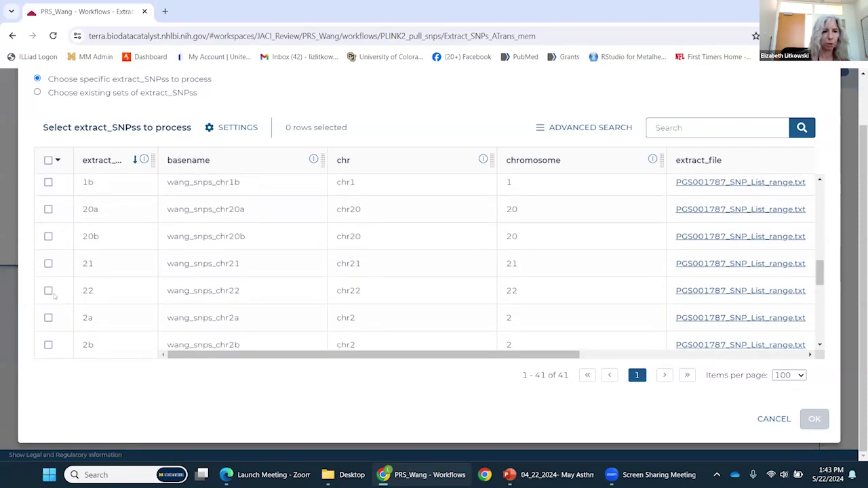
pyautogui.click(48, 290)
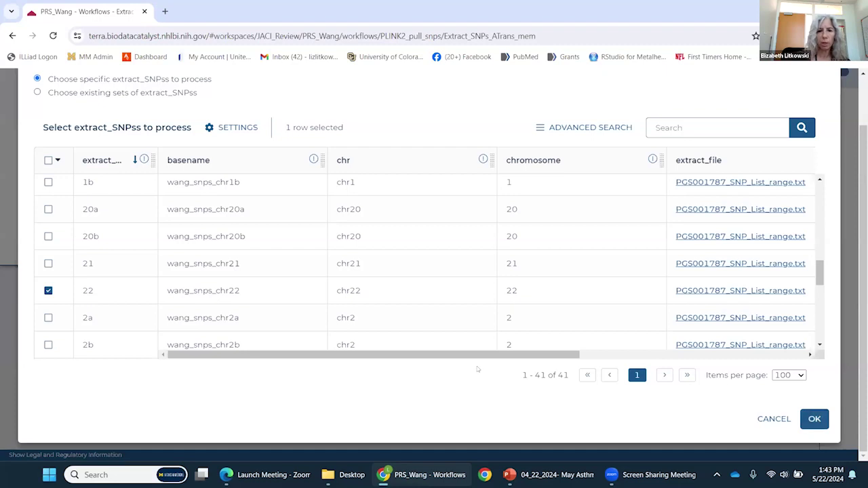
pyautogui.hscroll(5, 410, 362)
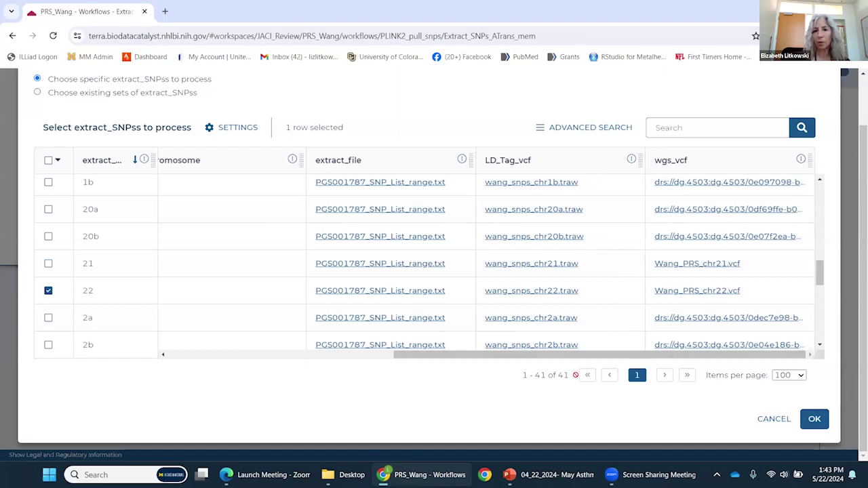
pyautogui.moveTo(547, 359); pyautogui.dragTo(517, 361)
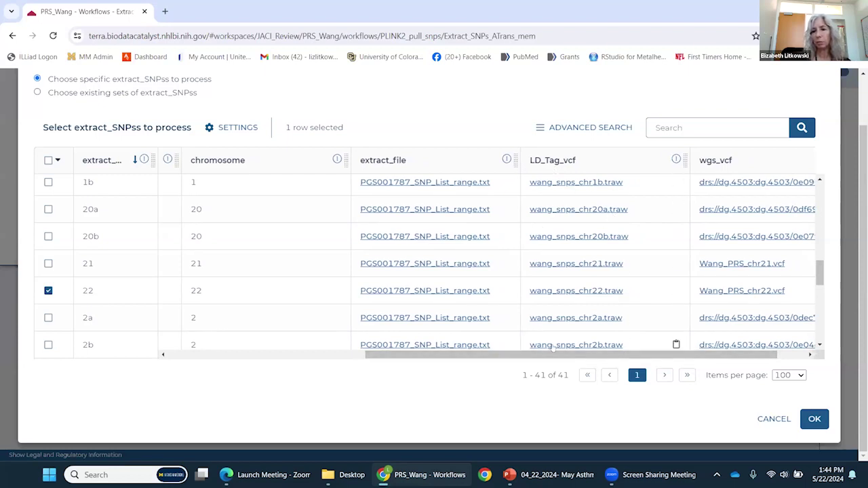
pyautogui.moveTo(540, 357); pyautogui.dragTo(292, 364)
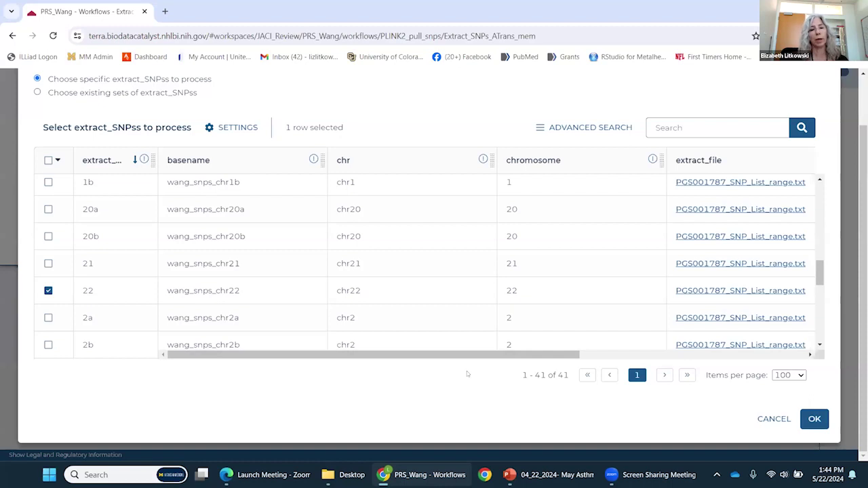
pyautogui.click(814, 419)
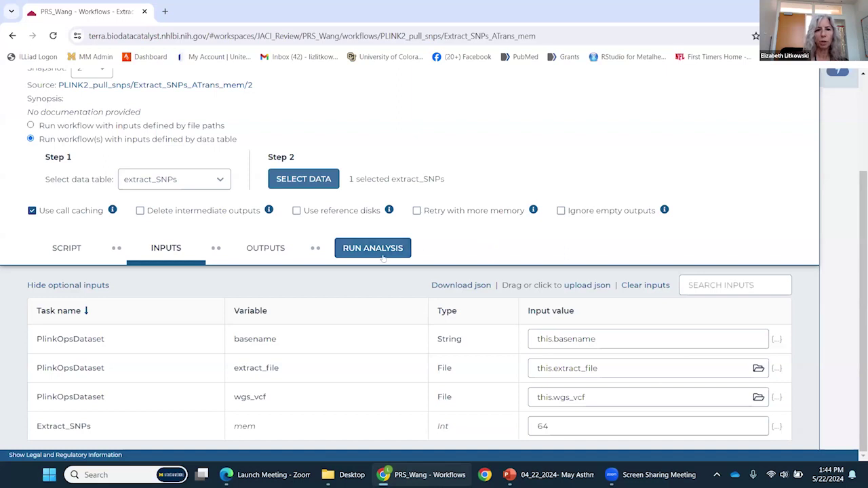
# - Show the workflow's output settings to check where the LD_Tag_vcf output is written
pyautogui.click(278, 250)
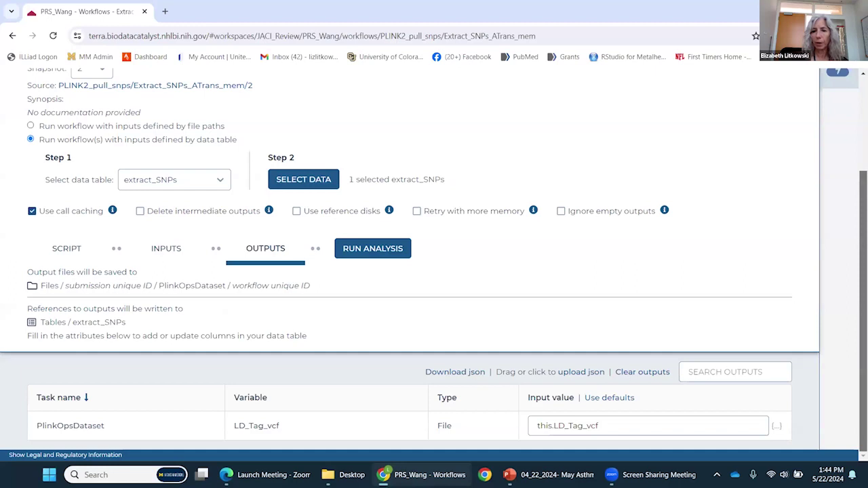
# - Launch the analysis on the selected row with the submission comment "Community hours"
pyautogui.click(378, 249)
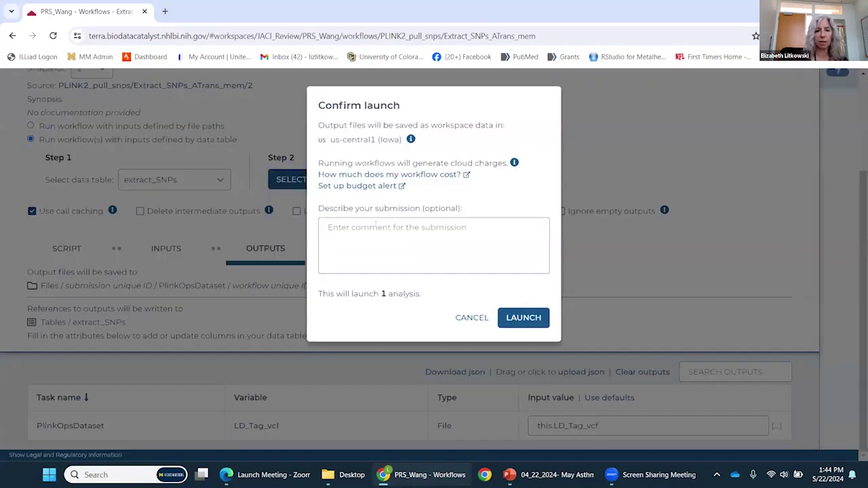
pyautogui.write('Dont')
pyautogui.press('BackSpace')
pyautogui.press('BackSpace')
pyautogui.press('BackSpace')
pyautogui.press('BackSpace')
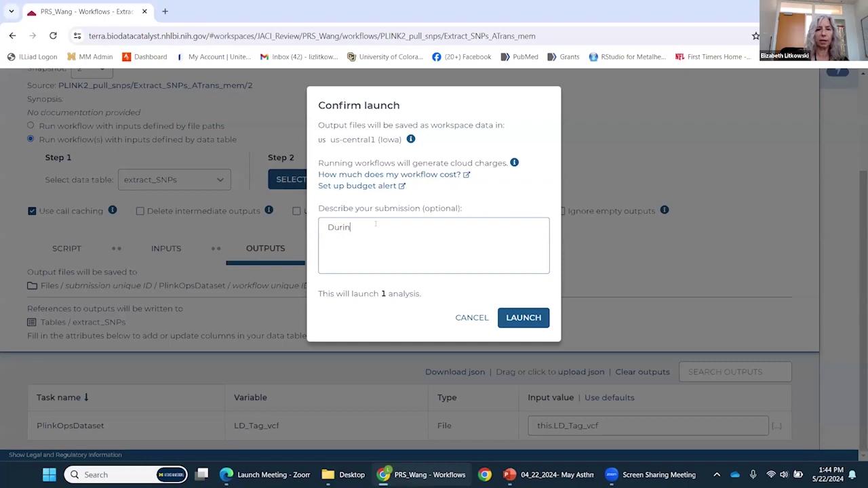
pyautogui.write('Commu')
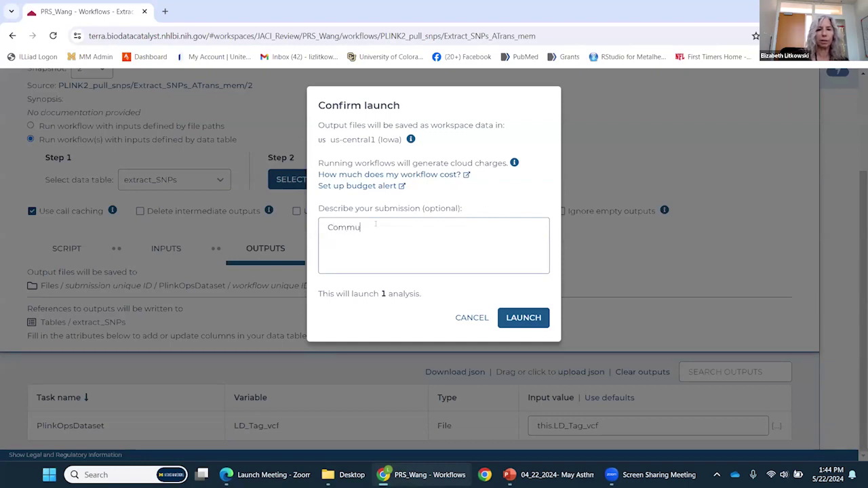
pyautogui.write('nity')
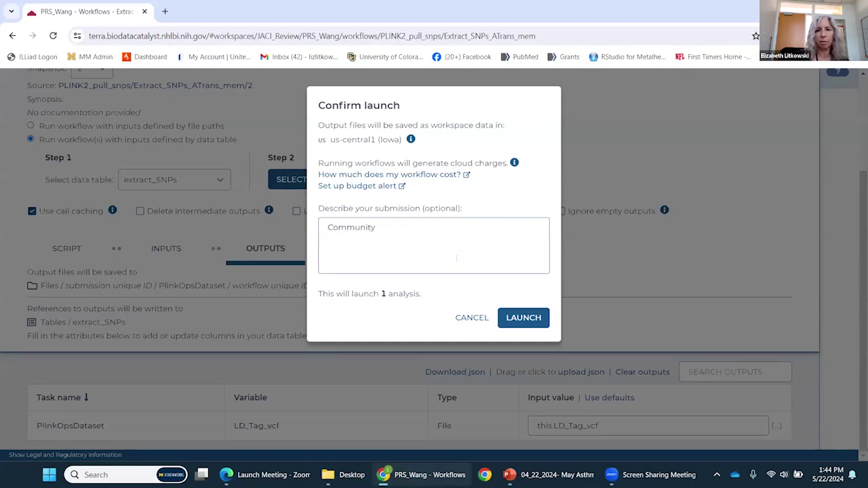
pyautogui.write(' hours')
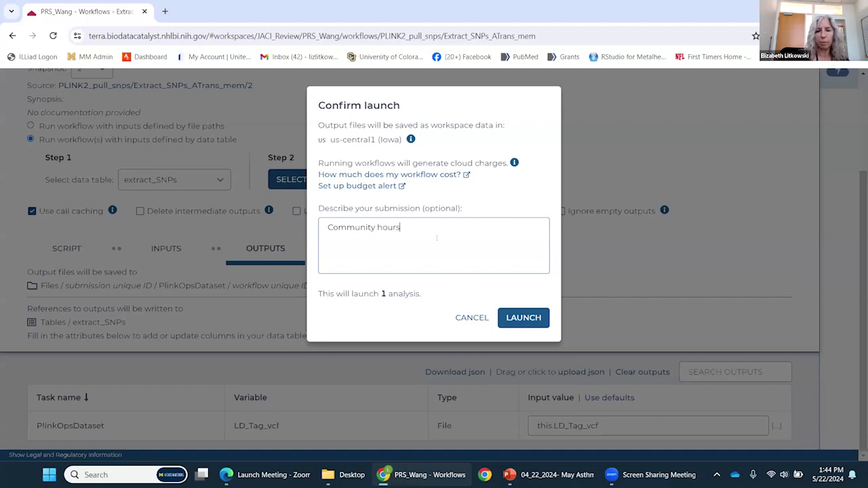
pyautogui.click(523, 317)
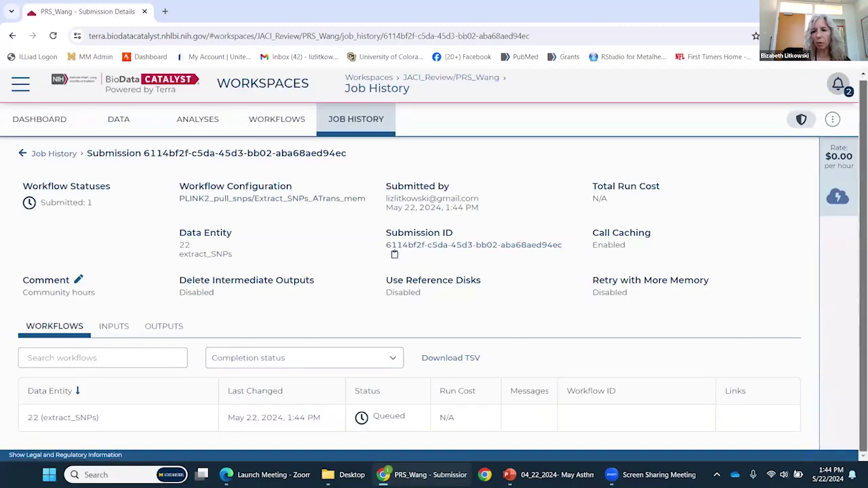
# - Review the details of the earlier "Testing for Wednesday" submission in the job history and return to the workspace's workflows
pyautogui.click(362, 120)
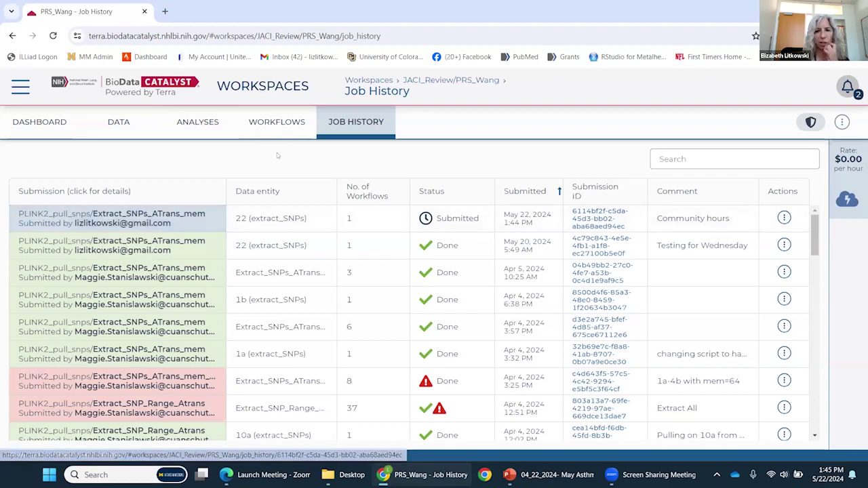
pyautogui.click(175, 250)
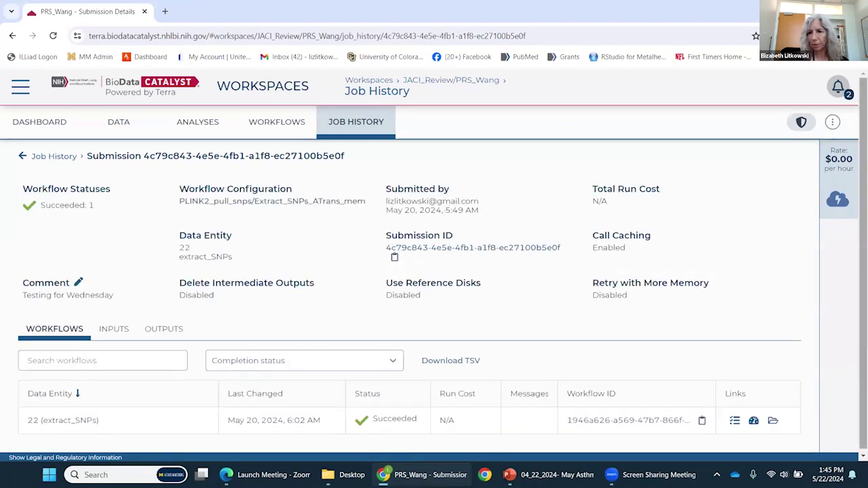
pyautogui.scroll(-1, 861, 271)
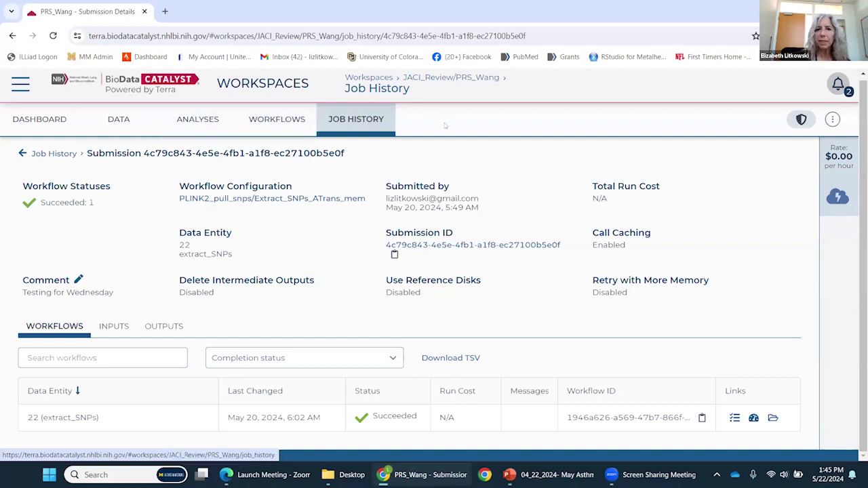
pyautogui.click(281, 120)
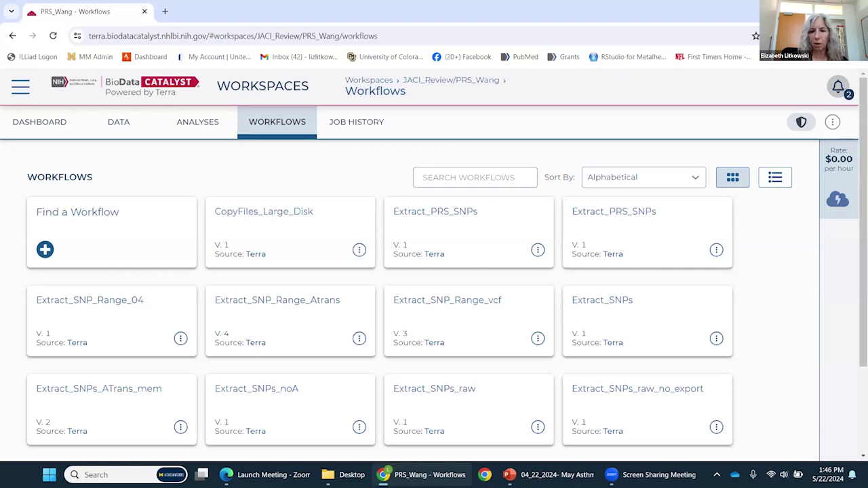
# - Switch to the PowerPoint presentation and start the slide show from slide 51, "Powered by your NIH access"
pyautogui.click(535, 475)
pyautogui.moveTo(200, 364); pyautogui.dragTo(210, 441)
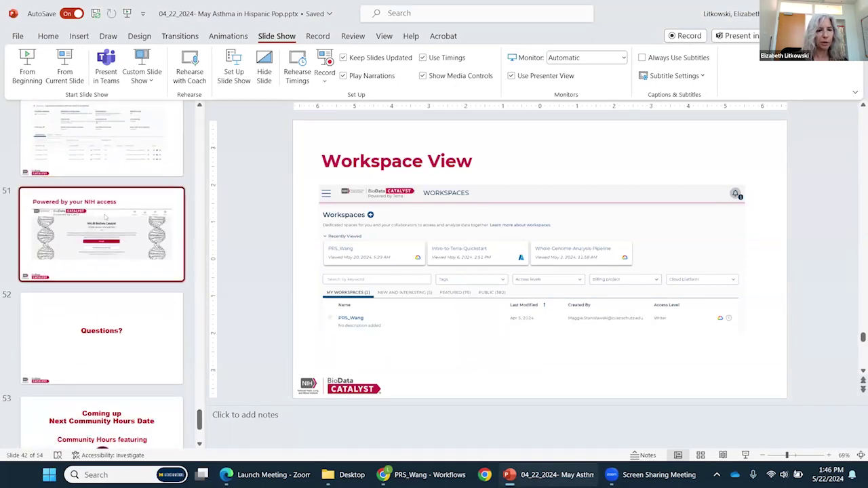
pyautogui.click(106, 217)
pyautogui.click(64, 68)
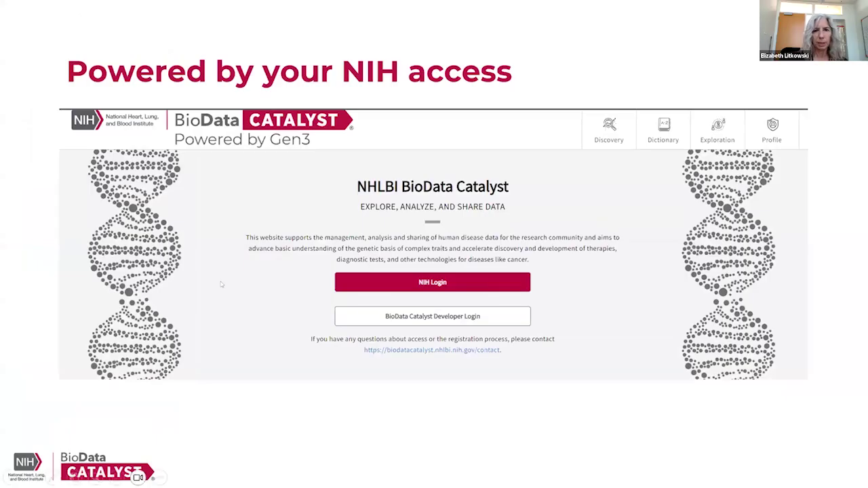